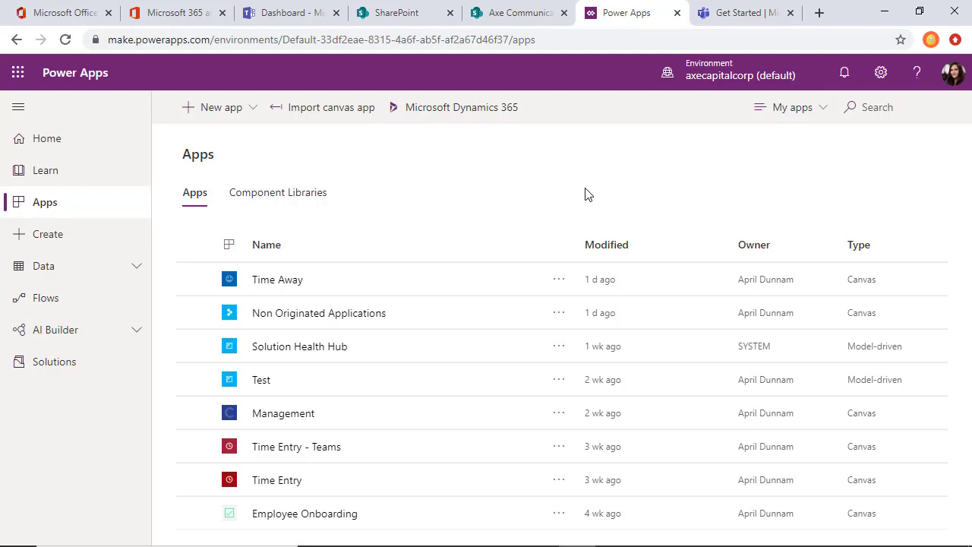
Play the Time Away app in a new tab, then return to the SharePoint page being edited
{"action": "left_click", "coordinate": [425, 280]}
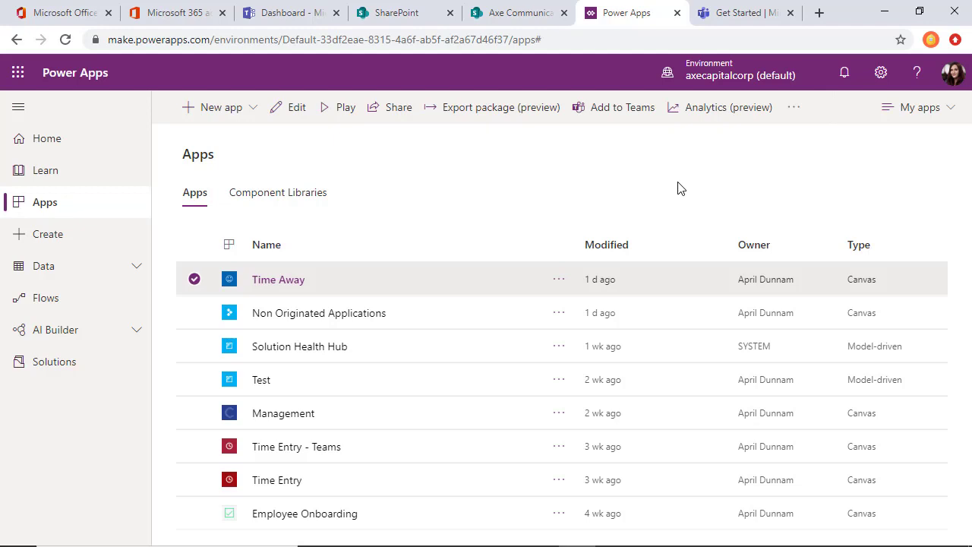
{"action": "left_click", "coordinate": [296, 286]}
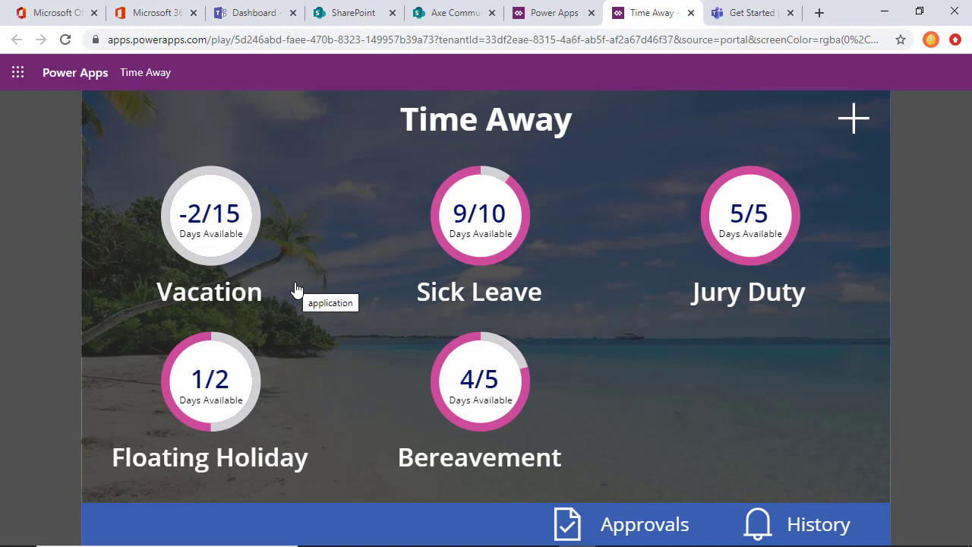
{"action": "key", "text": "ctrl+5"}
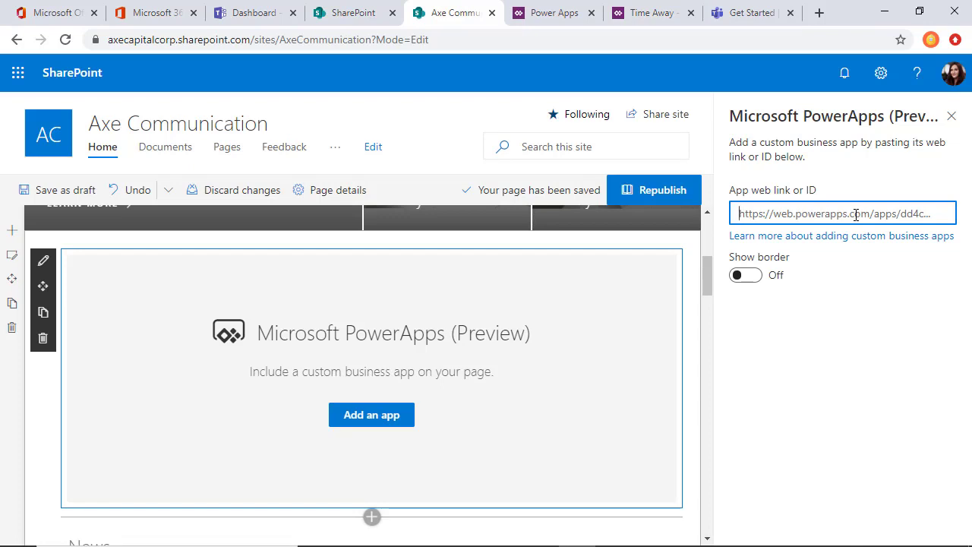
Paste the Time Away web link into the PowerApps web part and republish the Axe Communication page
{"action": "key", "text": "ctrl+v"}
{"action": "left_click", "coordinate": [935, 197]}
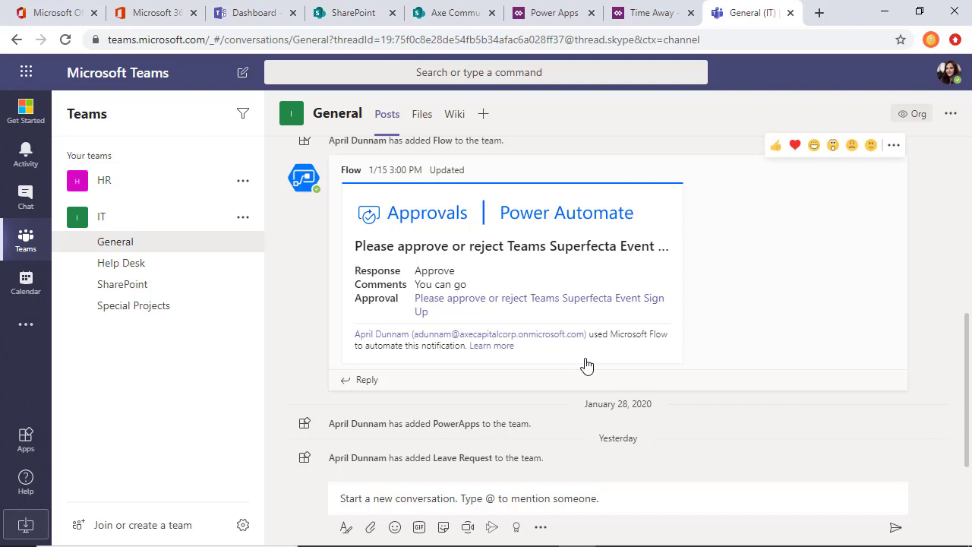
{"action": "left_click", "coordinate": [13, 328]}
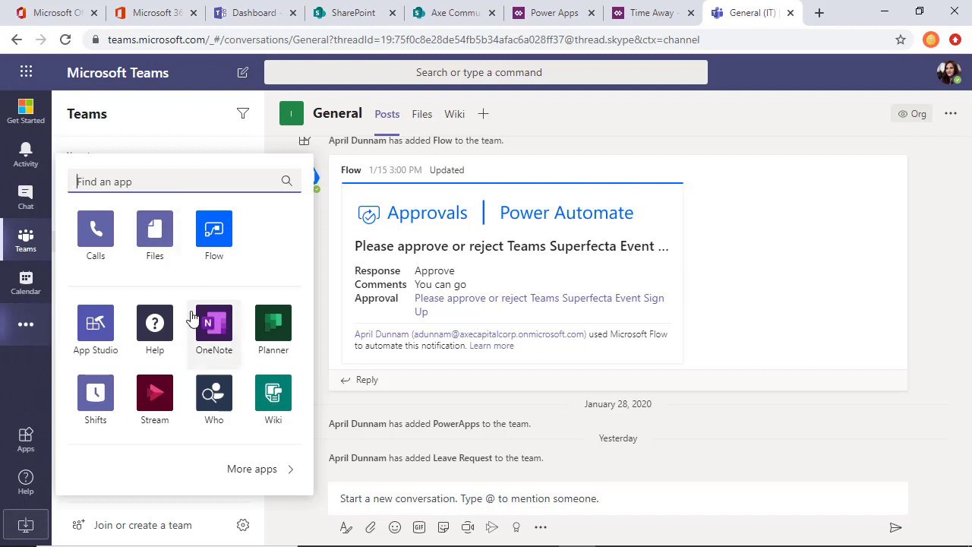
{"action": "left_click", "coordinate": [799, 84]}
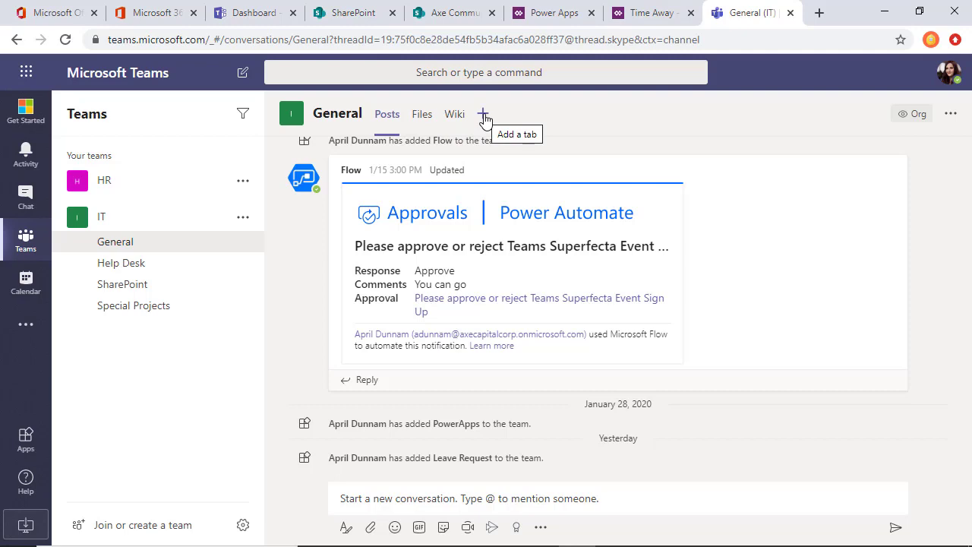
Add a PowerApps tab for the Time Away app to the IT team's General channel
{"action": "left_click", "coordinate": [483, 115]}
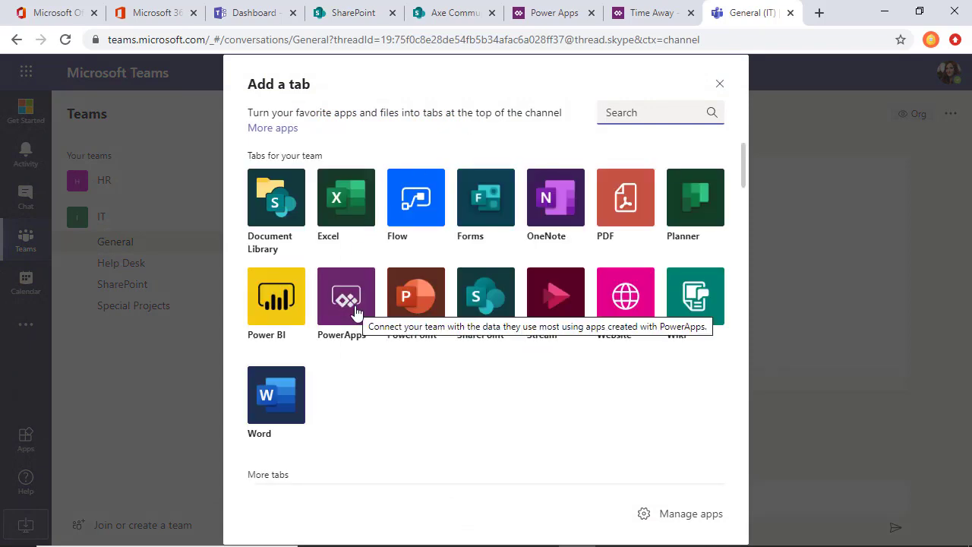
{"action": "left_click", "coordinate": [354, 303]}
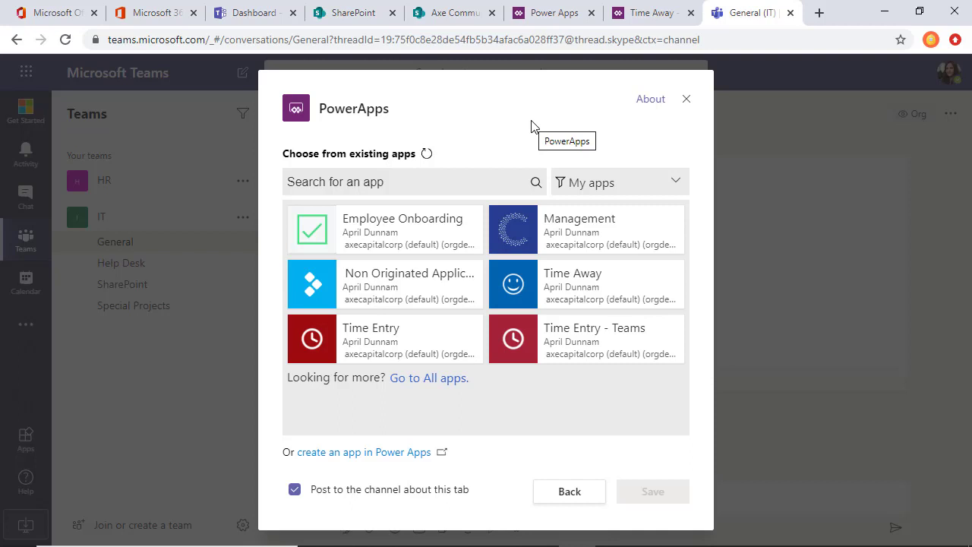
{"action": "left_click", "coordinate": [590, 290]}
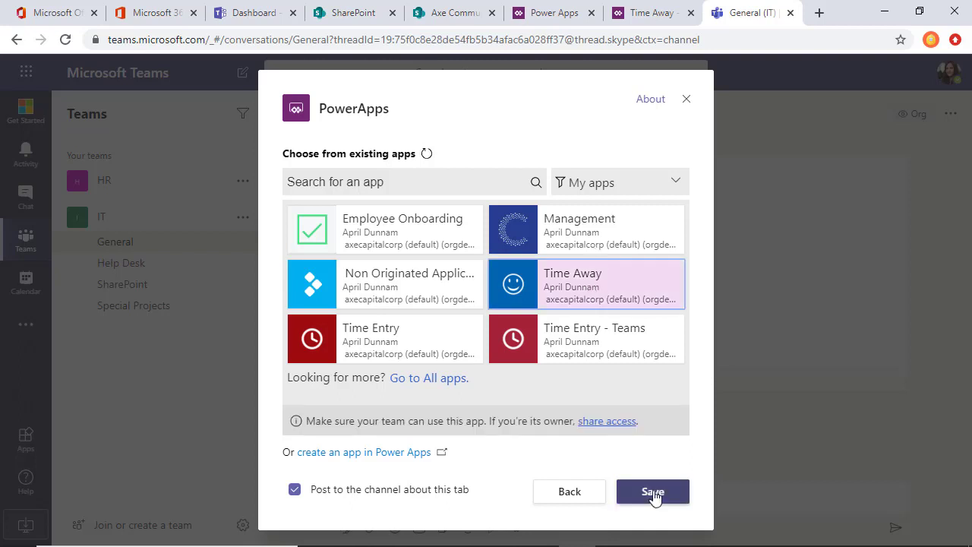
{"action": "left_click", "coordinate": [653, 492]}
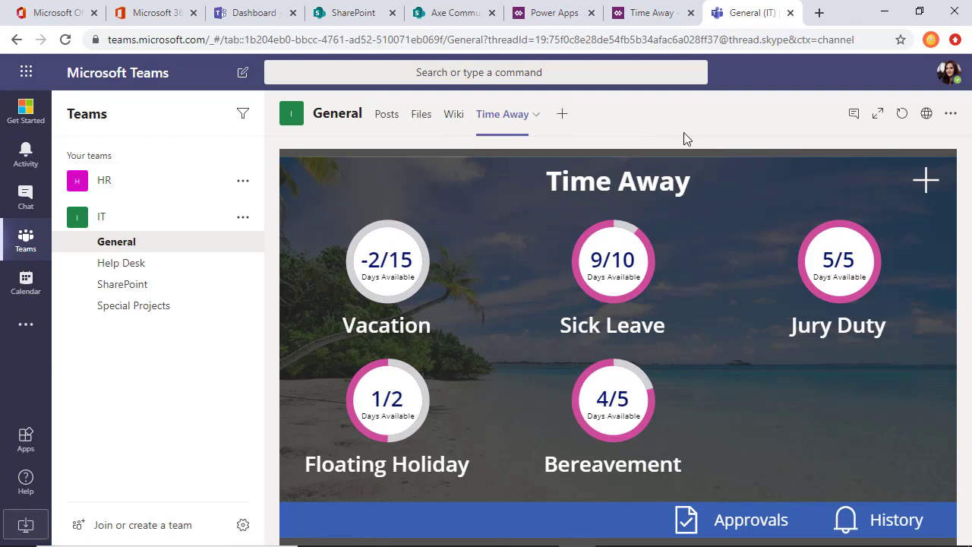
Open the Time Away app's details page from the Power Apps app list
{"action": "left_click", "coordinate": [568, 15]}
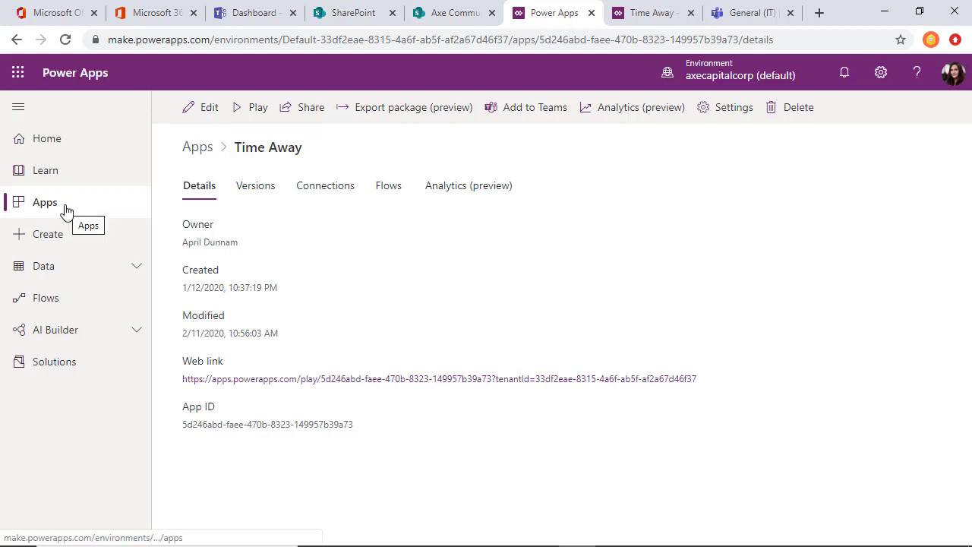
{"action": "left_click", "coordinate": [193, 154]}
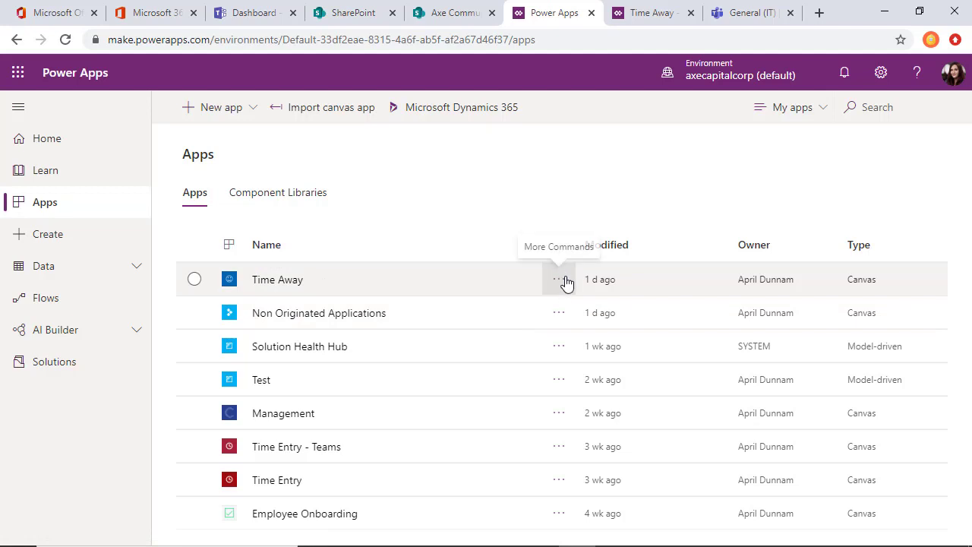
{"action": "left_click", "coordinate": [562, 280]}
{"action": "left_click", "coordinate": [616, 524]}
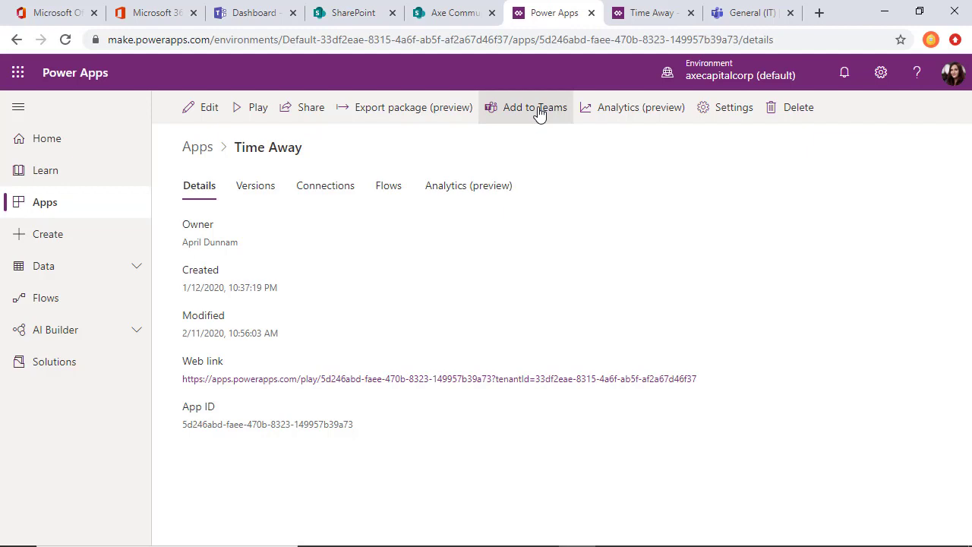
Choose Add to Teams for Time Away and download the Time Away.zip package
{"action": "left_click", "coordinate": [536, 108]}
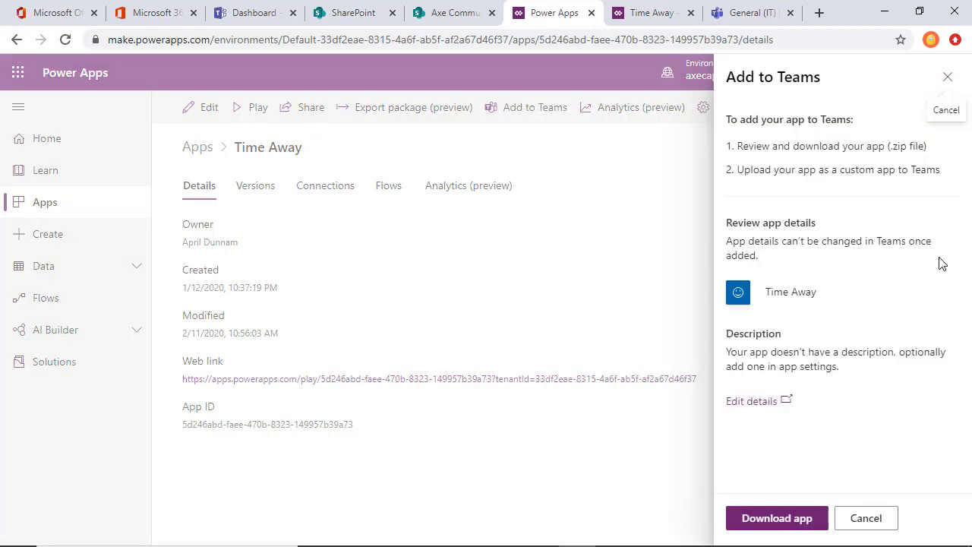
{"action": "left_click", "coordinate": [653, 14]}
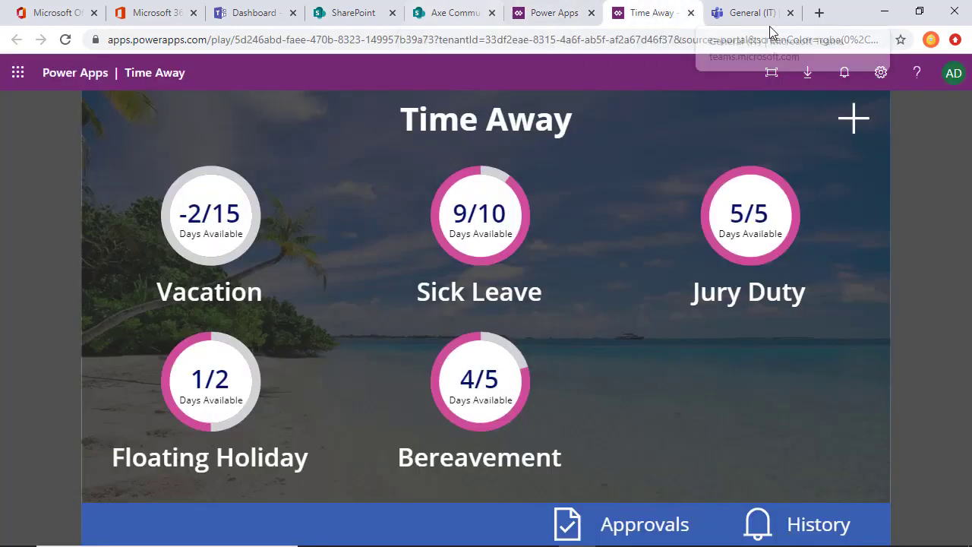
{"action": "left_click", "coordinate": [741, 14]}
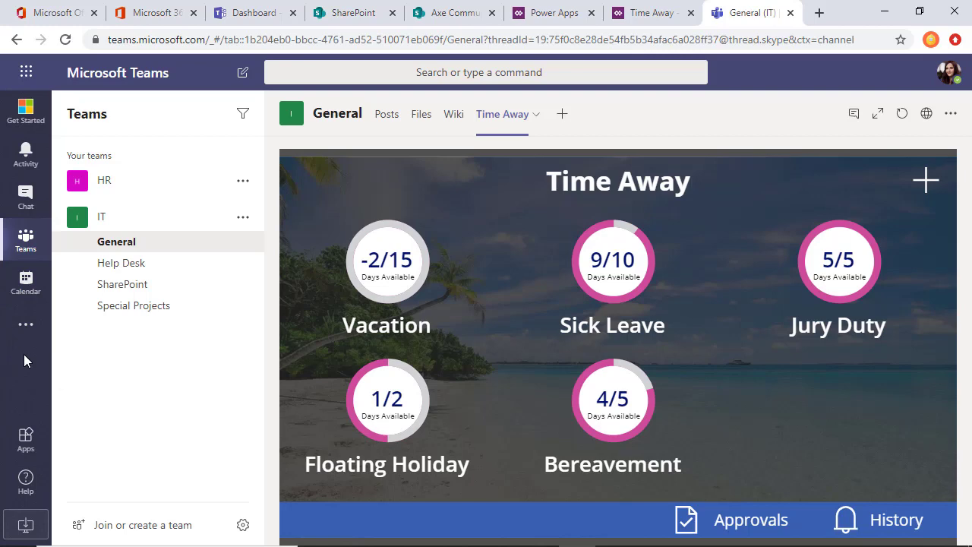
{"action": "left_click", "coordinate": [559, 13]}
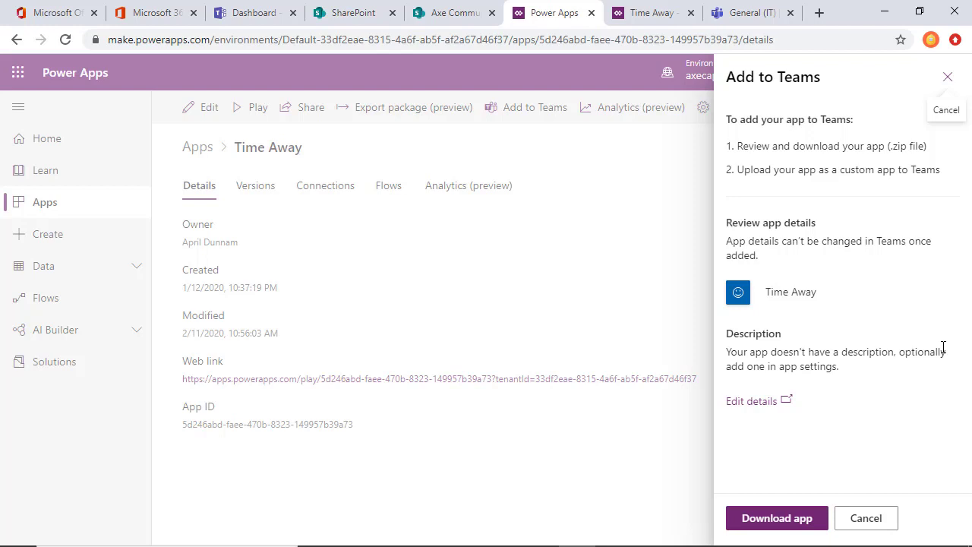
{"action": "left_click", "coordinate": [797, 527]}
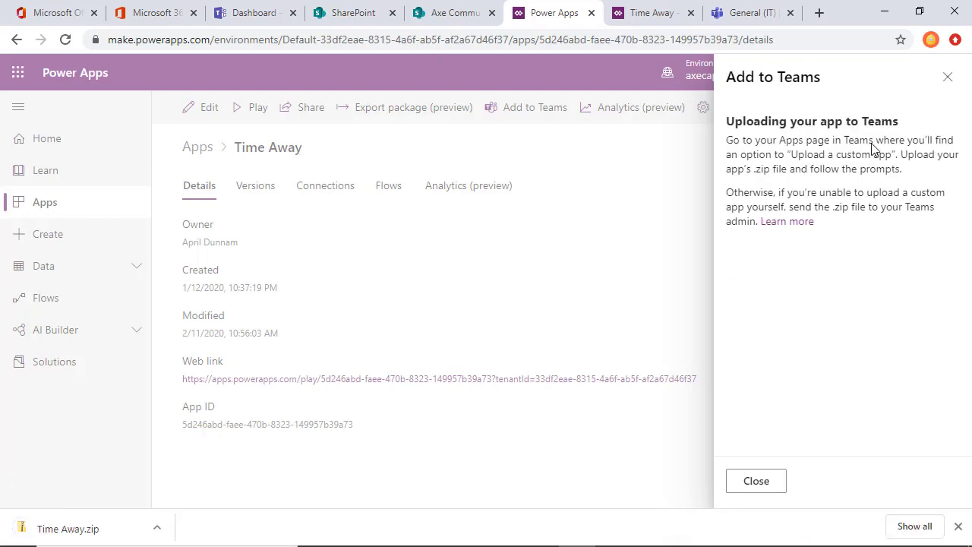
Go to the Teams Apps store and bring up the Upload a custom app options
{"action": "left_click", "coordinate": [744, 14]}
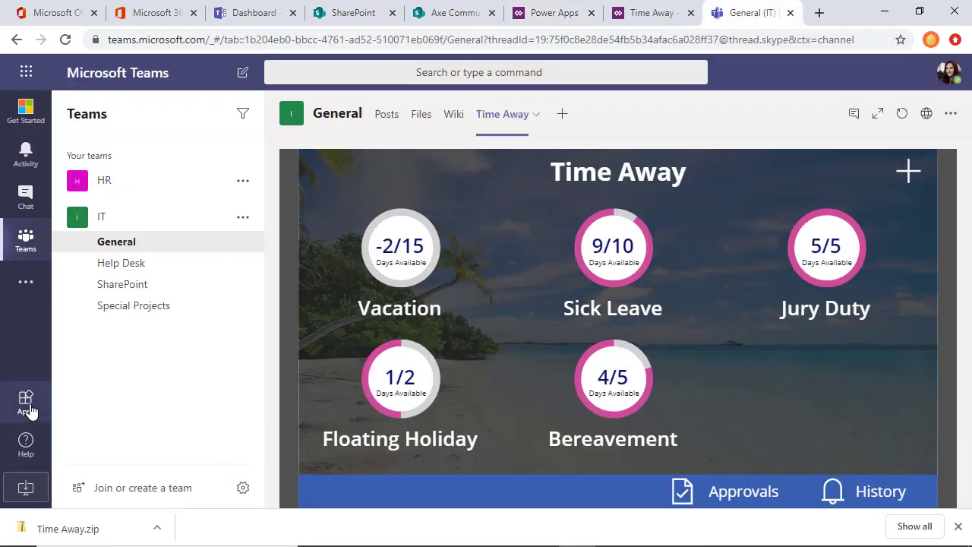
{"action": "left_click", "coordinate": [25, 402]}
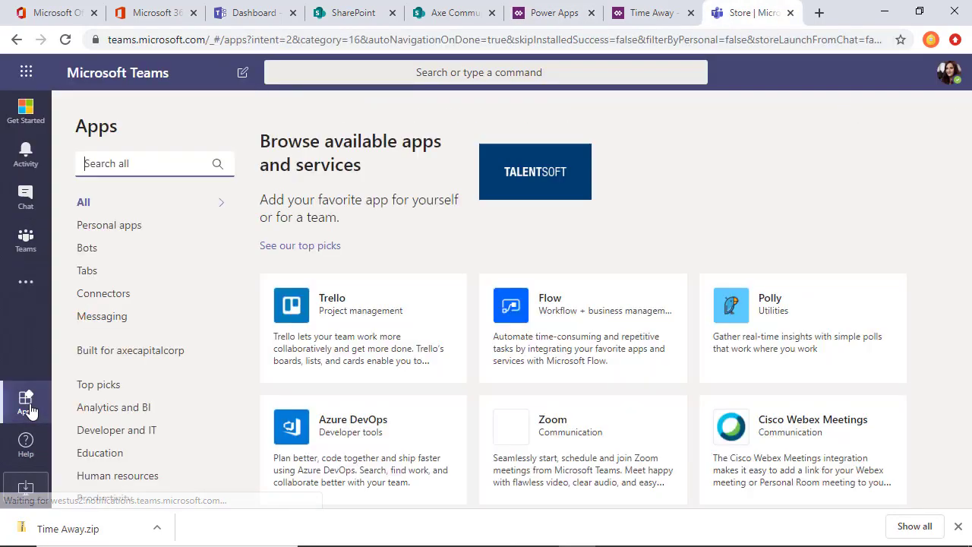
{"action": "scroll", "coordinate": [155, 439], "scroll_direction": "down", "scroll_amount": 3}
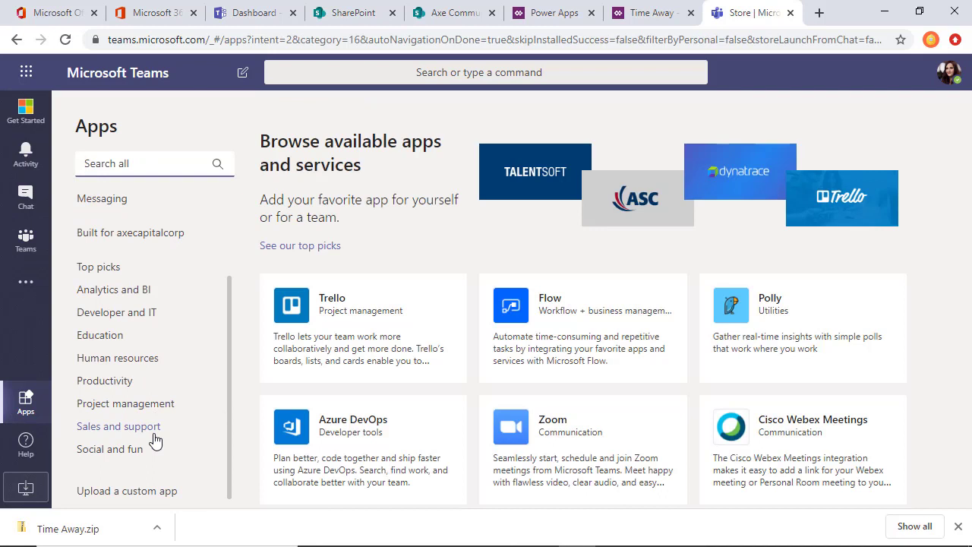
{"action": "left_click", "coordinate": [146, 492]}
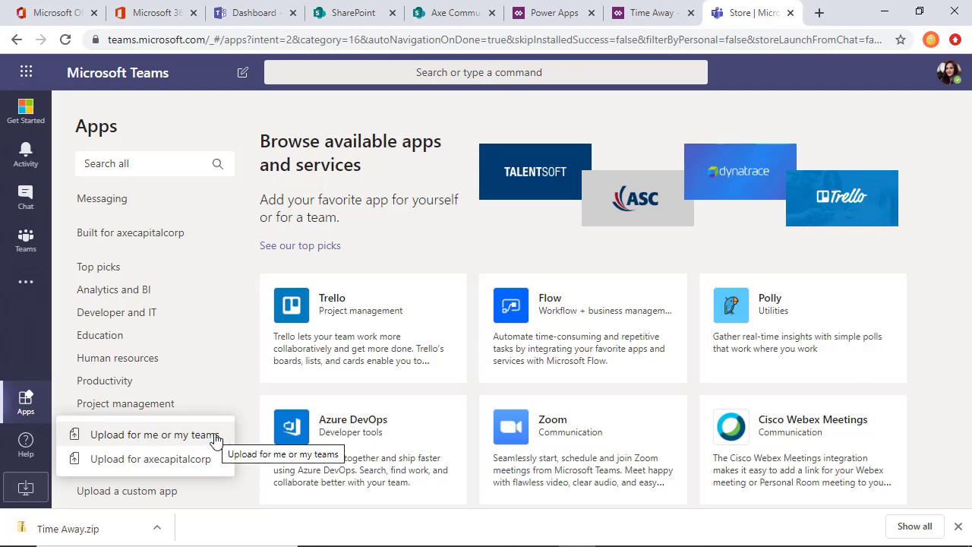
Upload Time Away.zip for yourself and your teams, and add Time Away as a personal app
{"action": "left_click", "coordinate": [216, 439]}
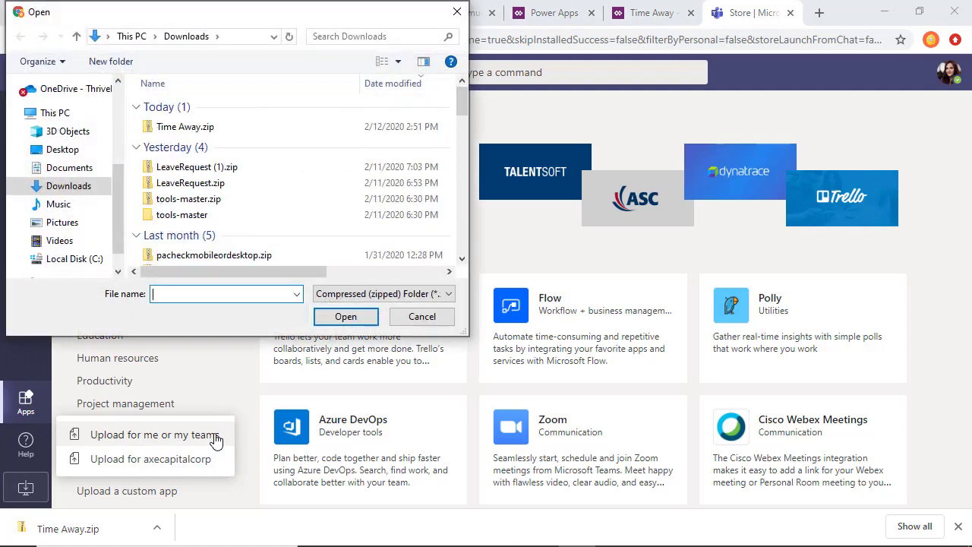
{"action": "left_click", "coordinate": [288, 135]}
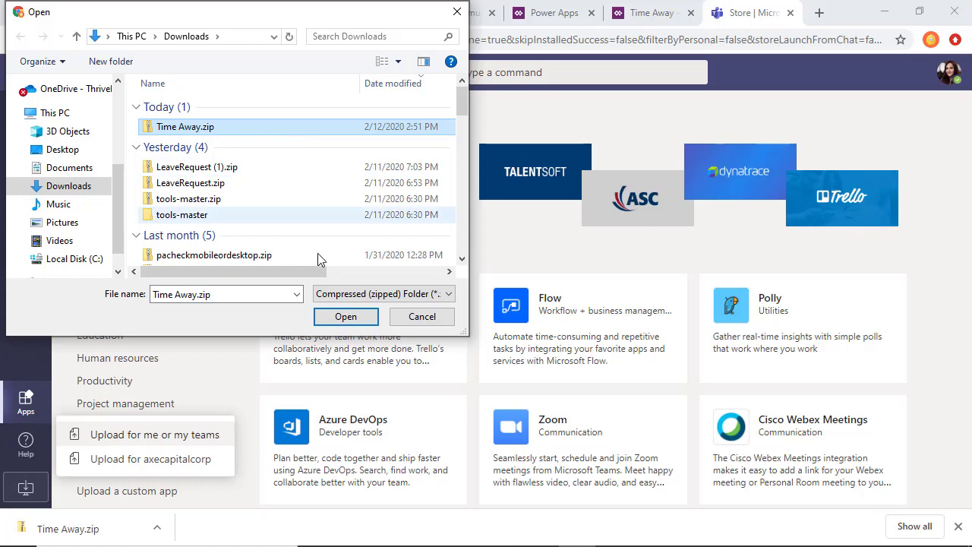
{"action": "left_click", "coordinate": [340, 319]}
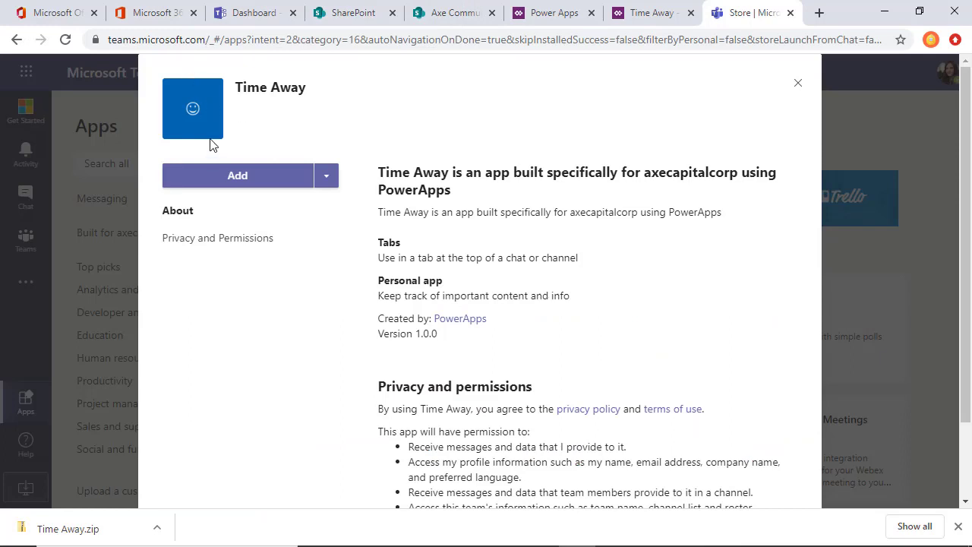
{"action": "left_click", "coordinate": [238, 176]}
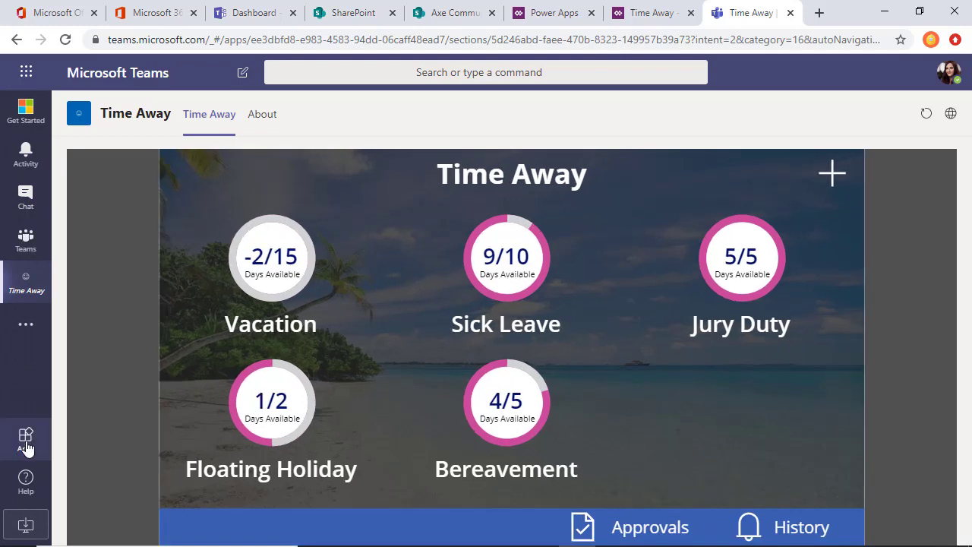
Return to the Apps store and check the added-apps flyout for Time Away, then close it
{"action": "left_click", "coordinate": [25, 439]}
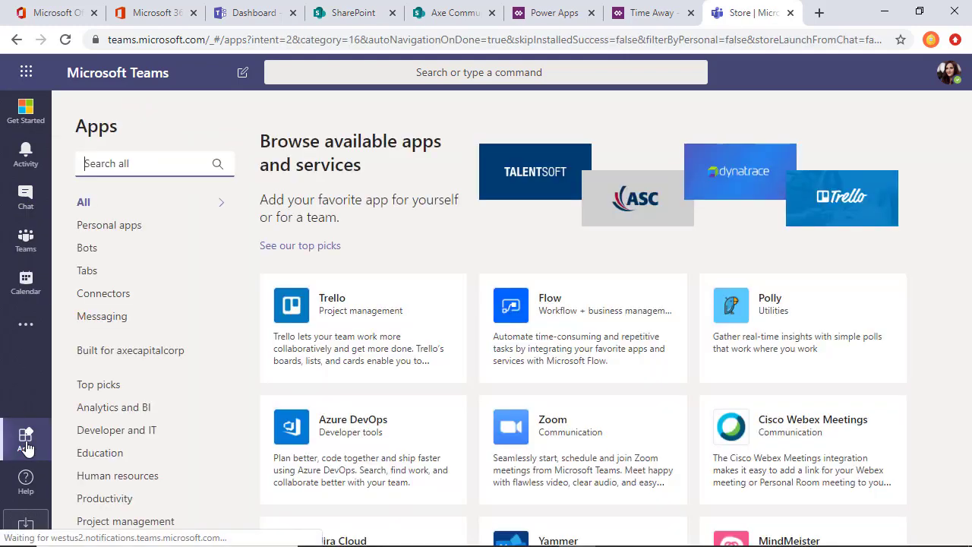
{"action": "left_click", "coordinate": [26, 325]}
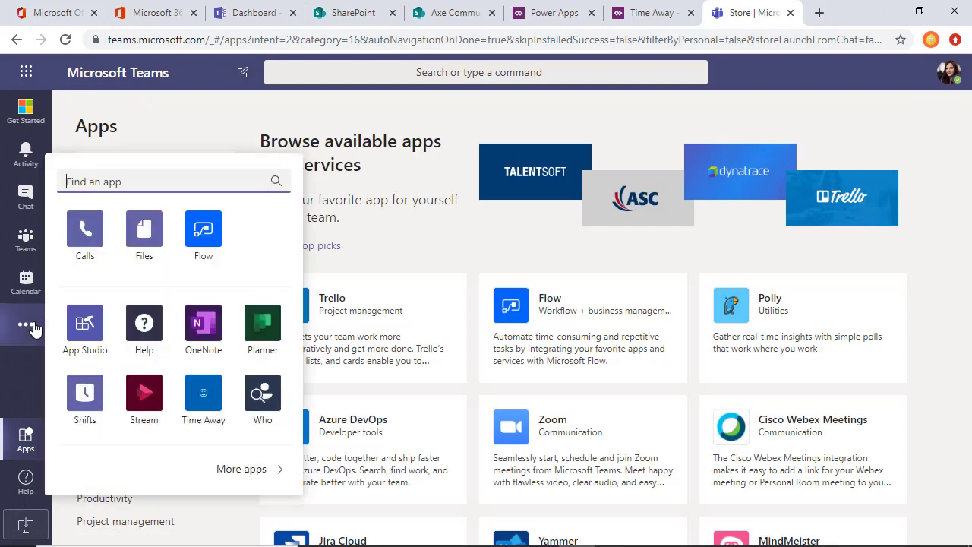
{"action": "left_click", "coordinate": [21, 384]}
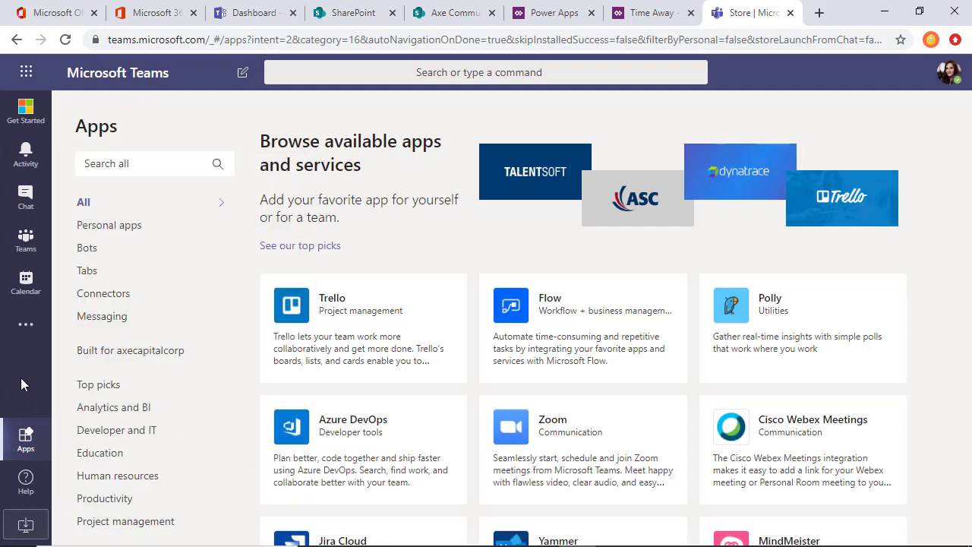
Dismiss the more-apps list and reach the Upload a custom app options in the Apps categories
{"action": "left_click", "coordinate": [29, 325]}
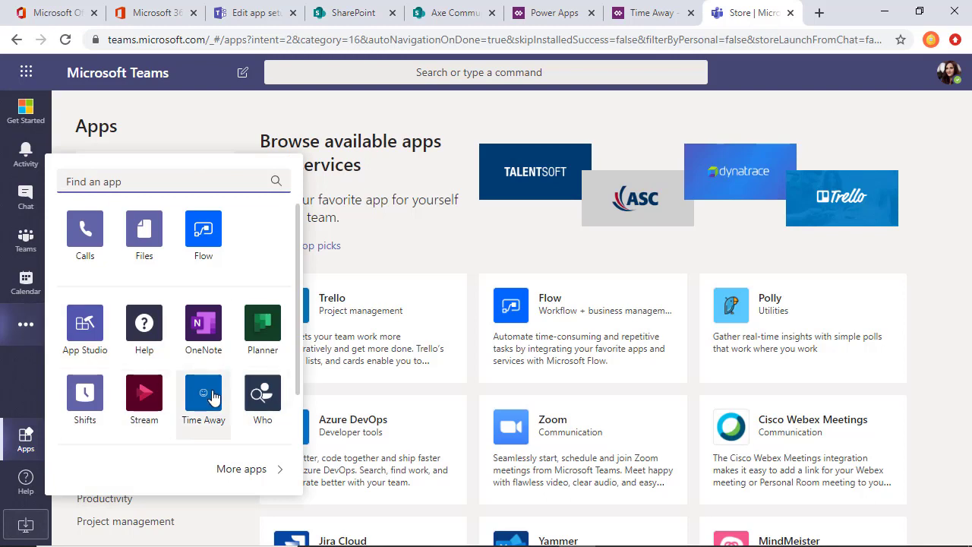
{"action": "scroll", "coordinate": [212, 397], "scroll_direction": "down", "scroll_amount": 2}
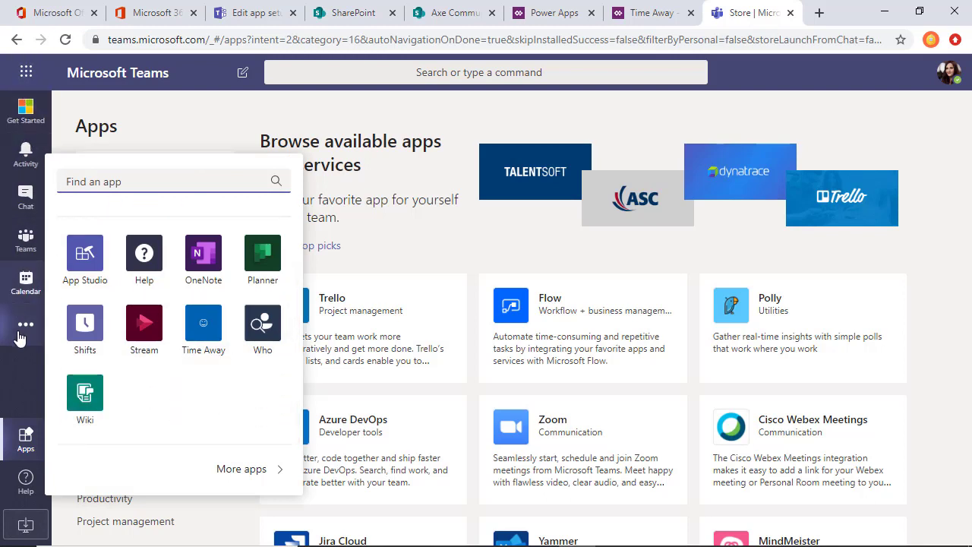
{"action": "left_click", "coordinate": [21, 372]}
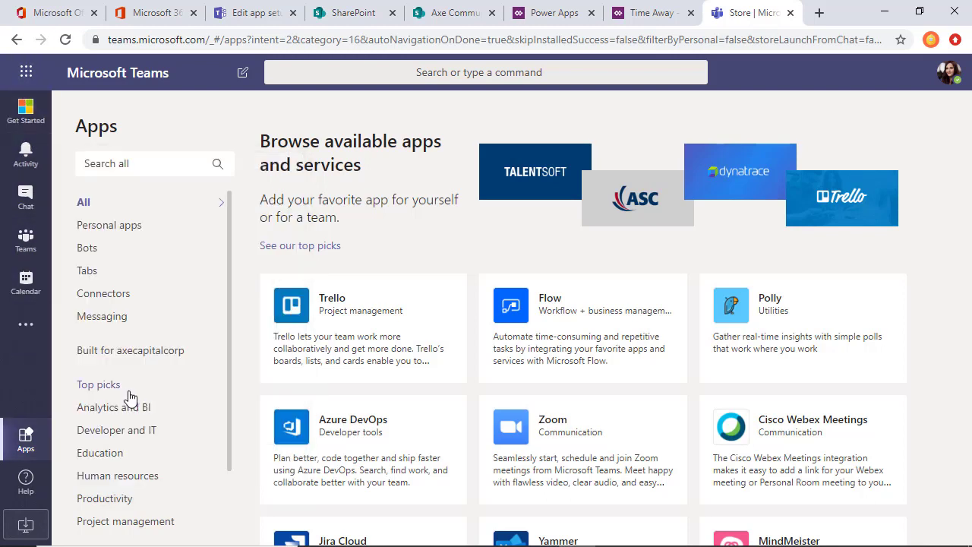
{"action": "scroll", "coordinate": [127, 397], "scroll_direction": "down", "scroll_amount": 2}
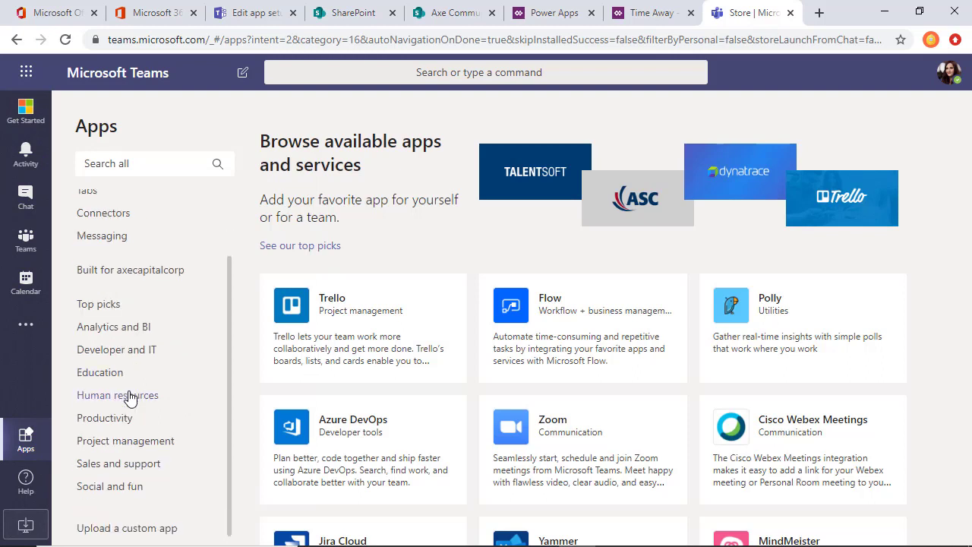
{"action": "left_click", "coordinate": [143, 531]}
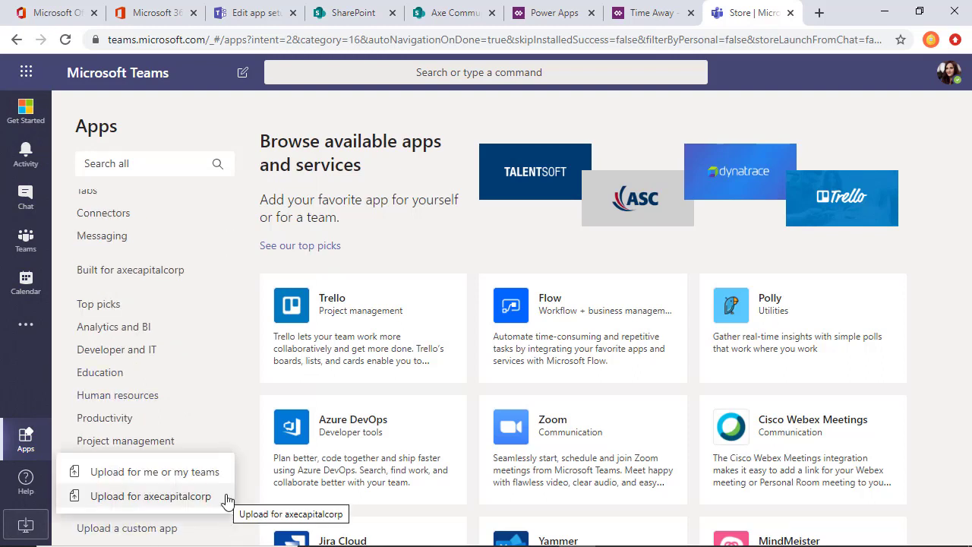
Choose Upload for axecapitalcorp and upload Time Away.zip from Downloads
{"action": "left_click", "coordinate": [187, 501]}
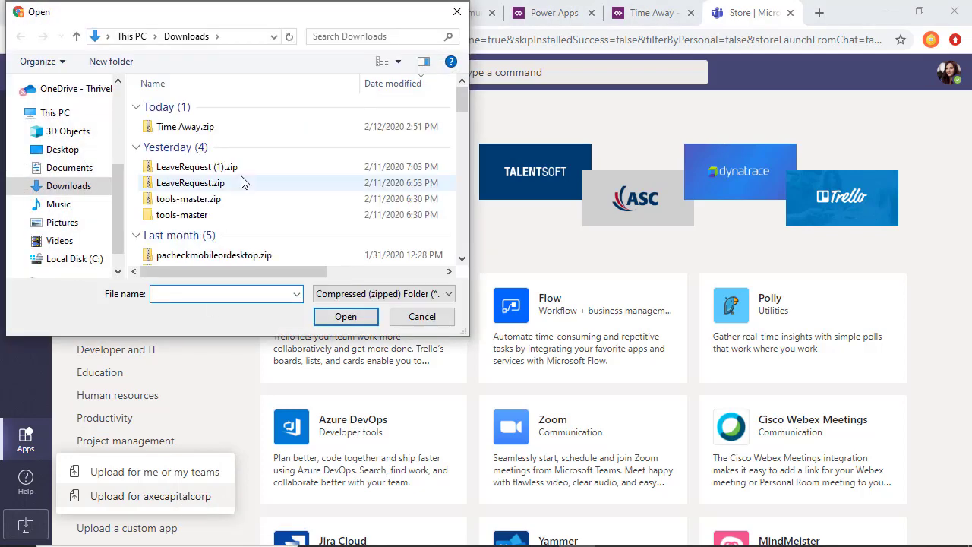
{"action": "left_click", "coordinate": [227, 130]}
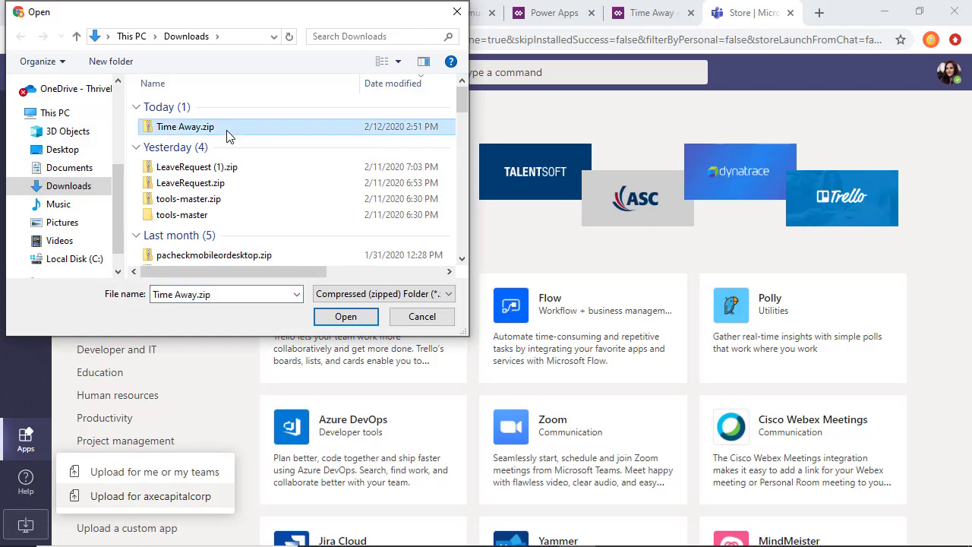
{"action": "left_click", "coordinate": [361, 316]}
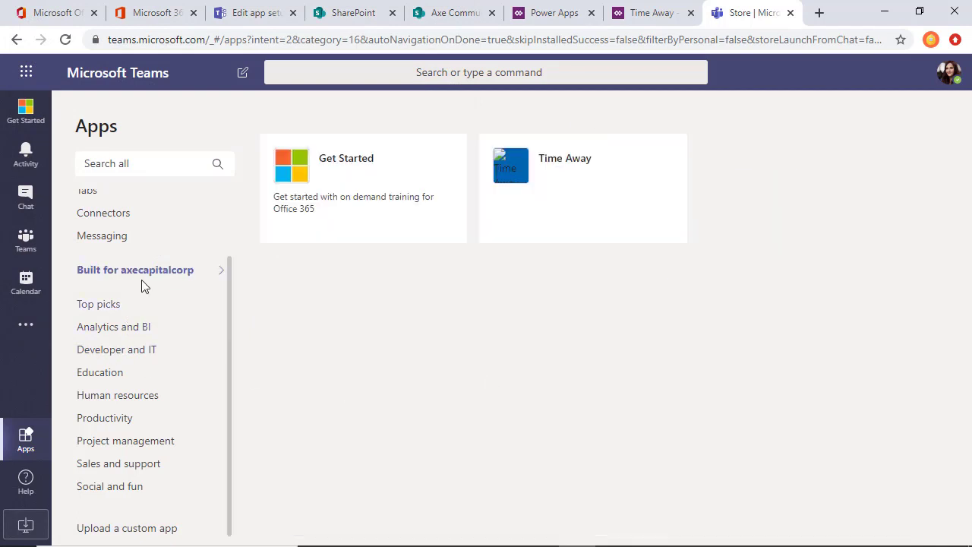
Scroll the categories back to the top and open the Time Away card's actions menu
{"action": "scroll", "coordinate": [127, 258], "scroll_direction": "up", "scroll_amount": 2}
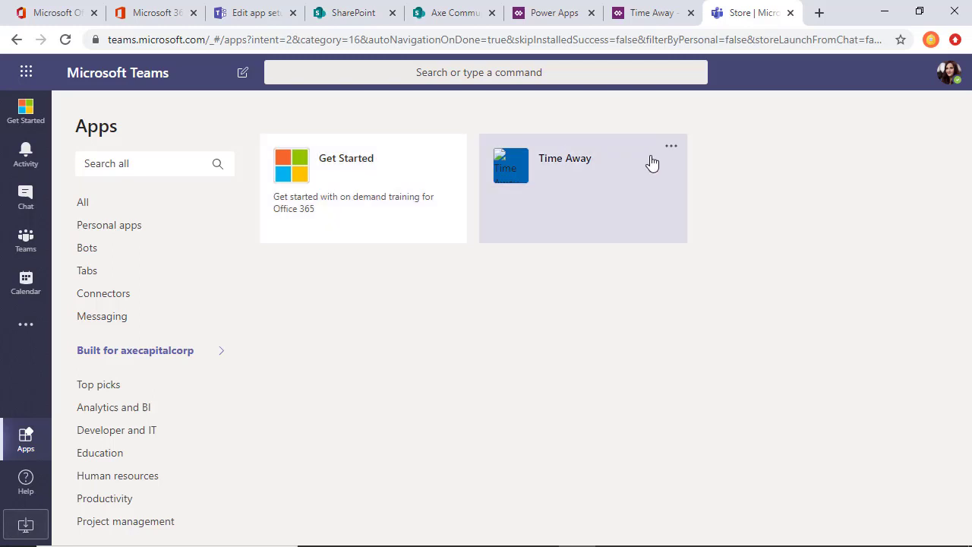
{"action": "left_click", "coordinate": [668, 149]}
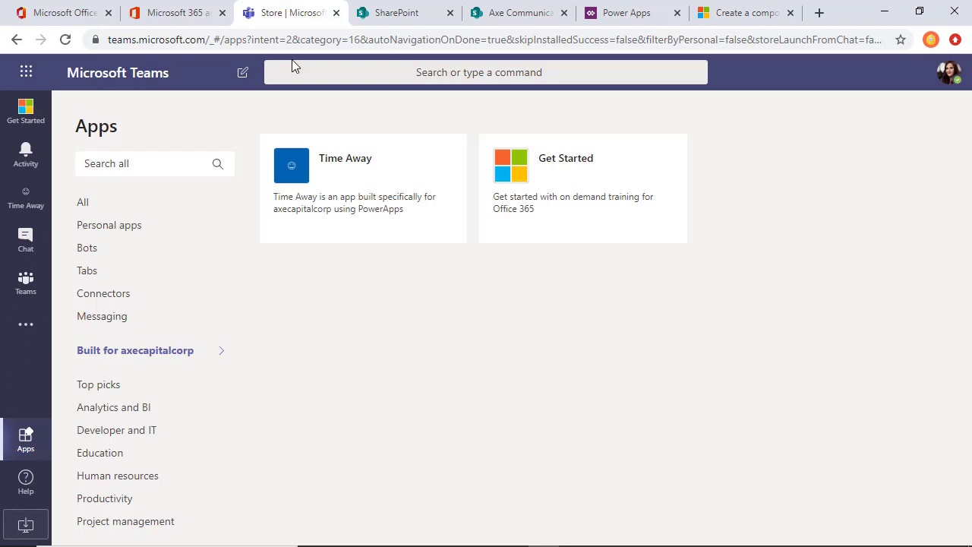
{"action": "left_click", "coordinate": [428, 171]}
{"action": "key", "text": "Escape"}
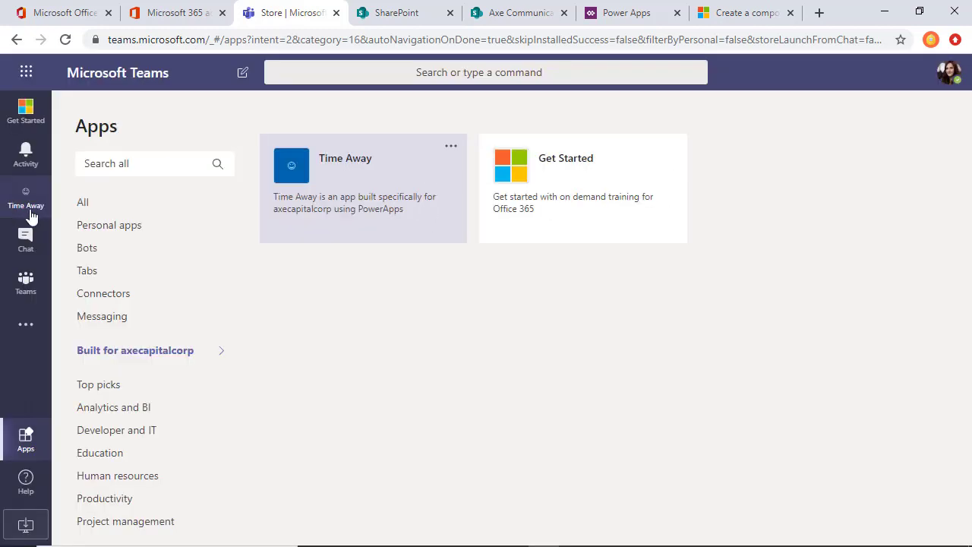
{"action": "left_click", "coordinate": [29, 244]}
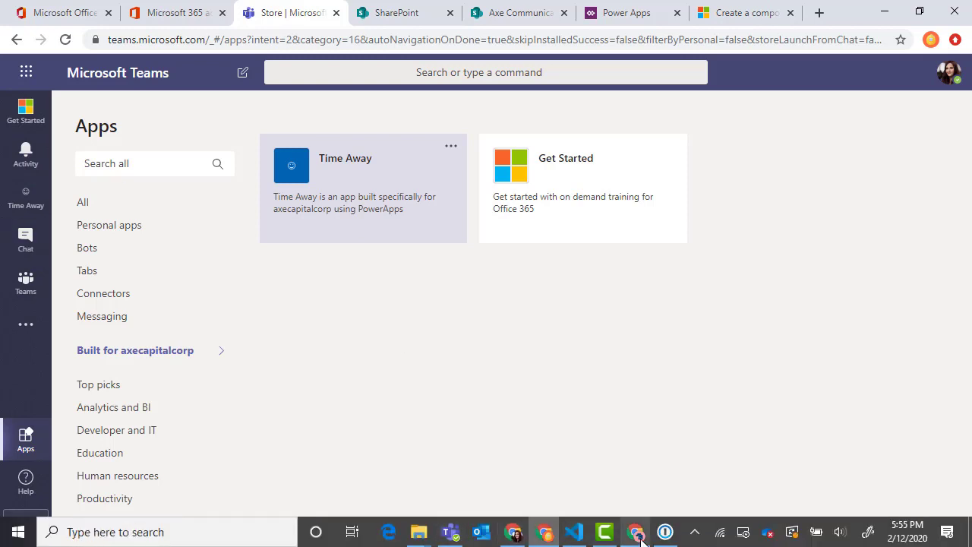
In the second user's window, view and close the Time Away search result, then return to the admin window
{"action": "left_click", "coordinate": [638, 541]}
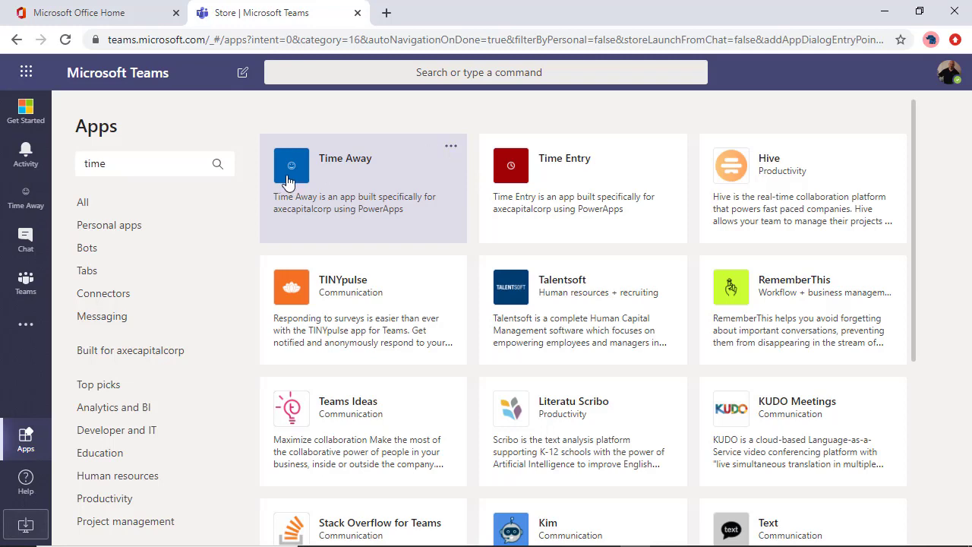
{"action": "left_click", "coordinate": [288, 182]}
{"action": "left_click", "coordinate": [836, 81]}
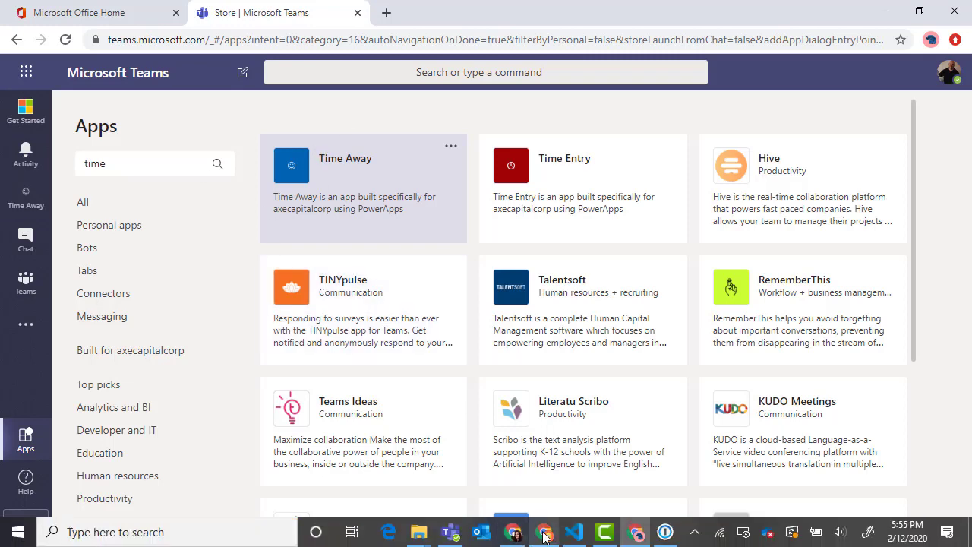
{"action": "left_click", "coordinate": [544, 531]}
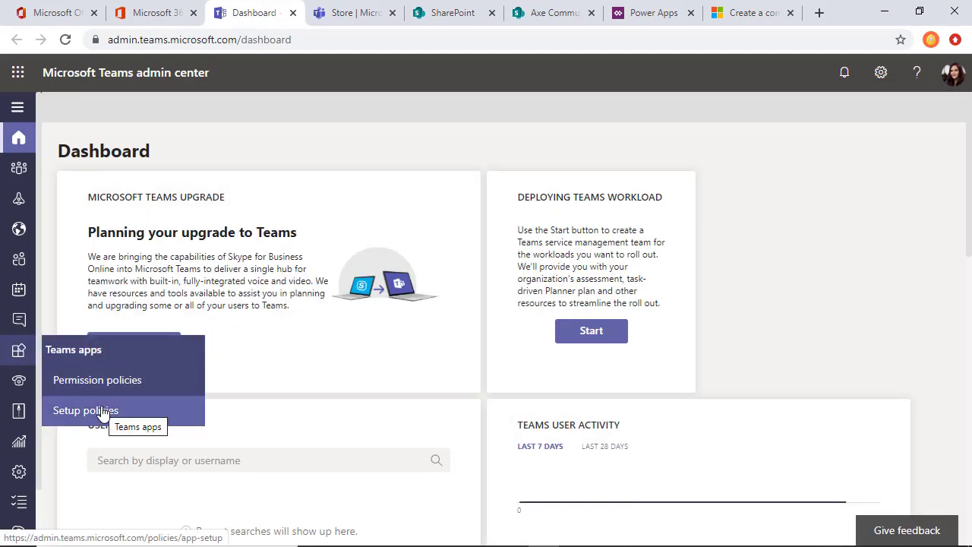
Go to App setup policies in Teams apps
{"action": "left_click", "coordinate": [86, 410]}
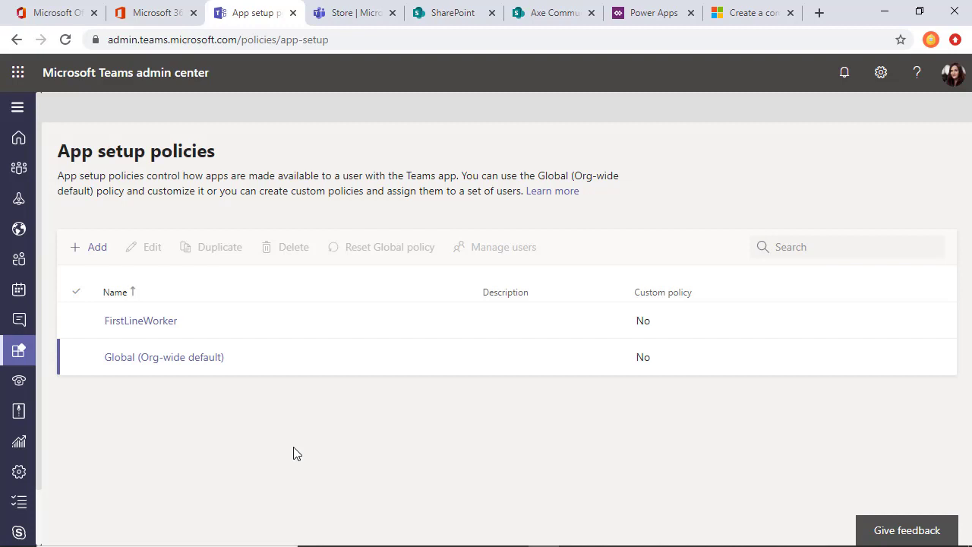
Open the Global (Org-wide default) policy and search 'tim' among apps to pin
{"action": "left_click", "coordinate": [206, 365]}
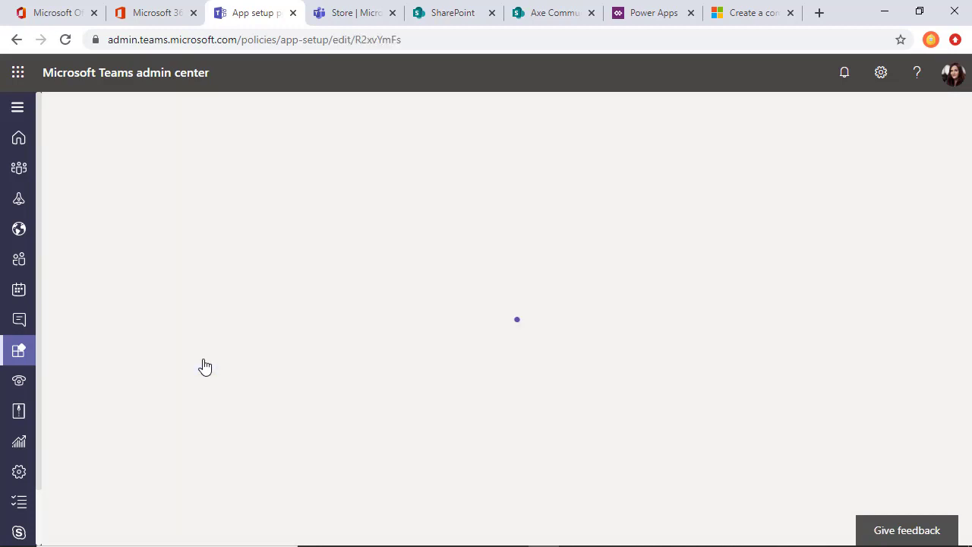
{"action": "scroll", "coordinate": [297, 389], "scroll_direction": "down", "scroll_amount": 10}
{"action": "scroll", "coordinate": [298, 389], "scroll_direction": "up", "scroll_amount": 1}
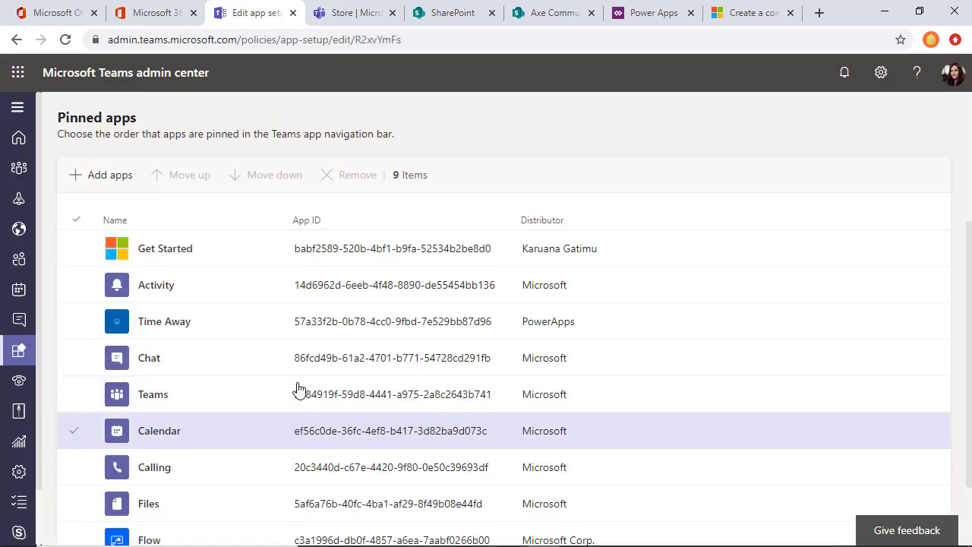
{"action": "scroll", "coordinate": [298, 389], "scroll_direction": "up", "scroll_amount": 1}
{"action": "left_click", "coordinate": [119, 216]}
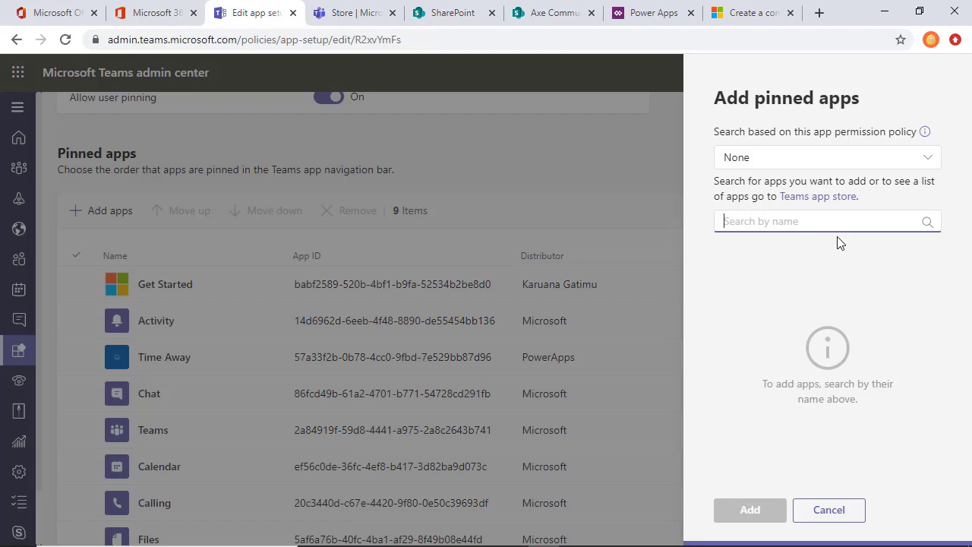
{"action": "type", "text": "tim"}
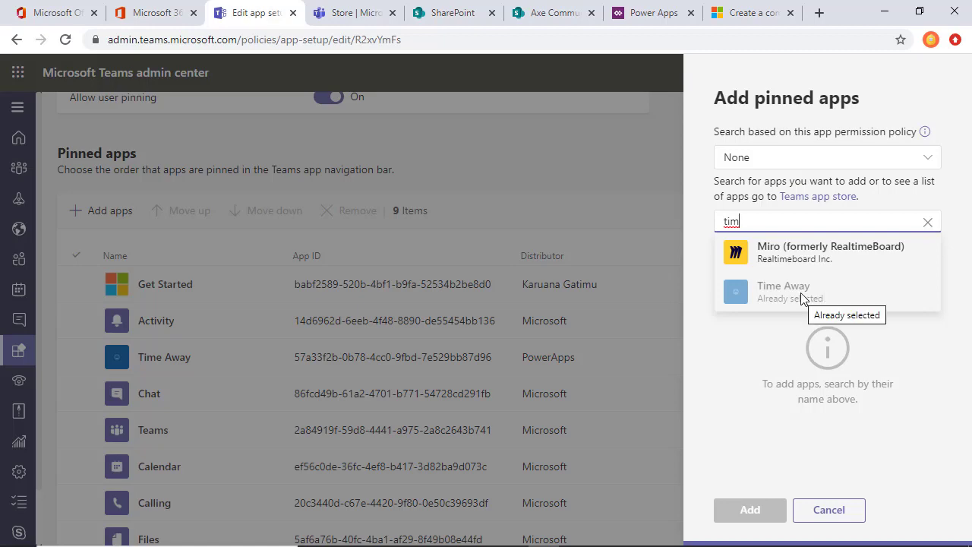
Cancel the app search, then review the nine pinned apps, with Time Away third
{"action": "left_click", "coordinate": [840, 511]}
{"action": "left_click", "coordinate": [221, 354]}
{"action": "scroll", "coordinate": [221, 354], "scroll_direction": "down", "scroll_amount": 2}
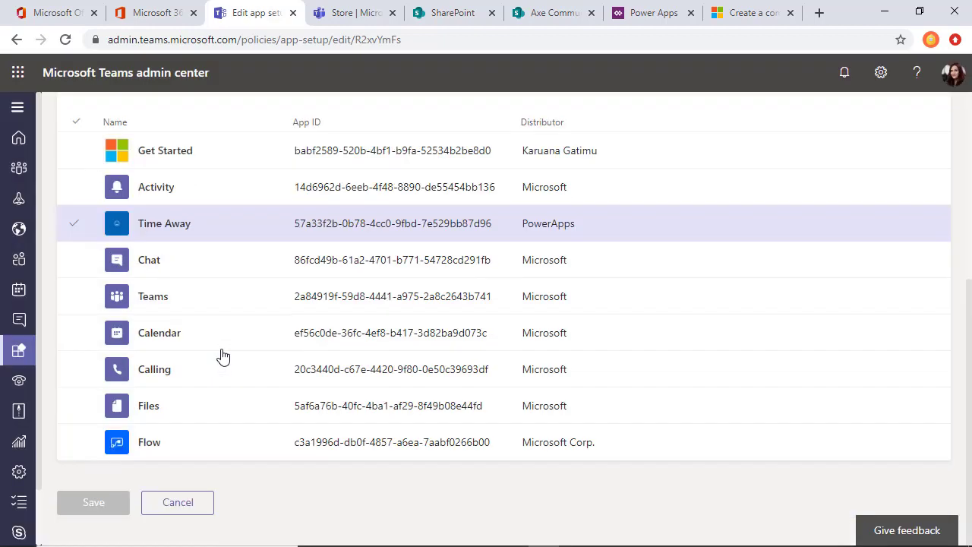
{"action": "scroll", "coordinate": [223, 356], "scroll_direction": "up", "scroll_amount": 2}
{"action": "left_click", "coordinate": [224, 354]}
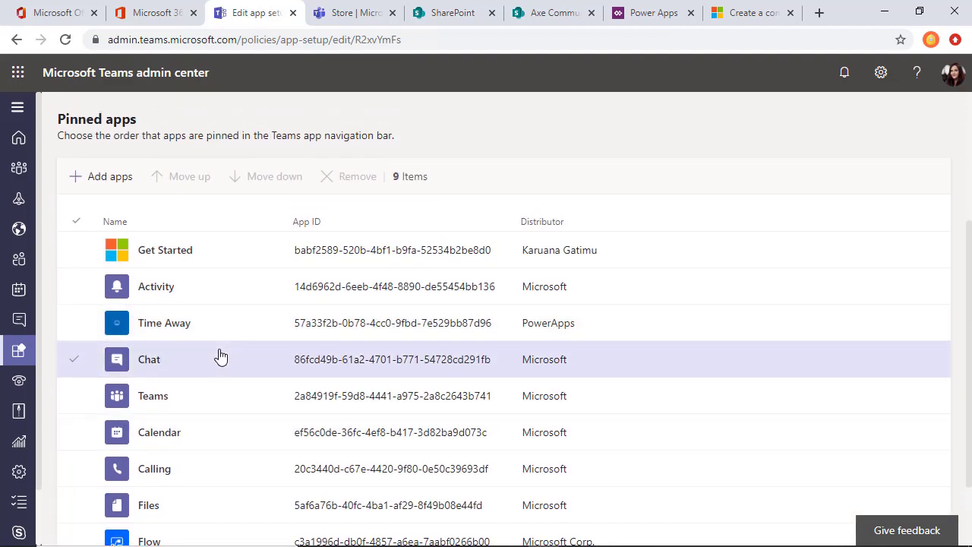
{"action": "left_click", "coordinate": [73, 363]}
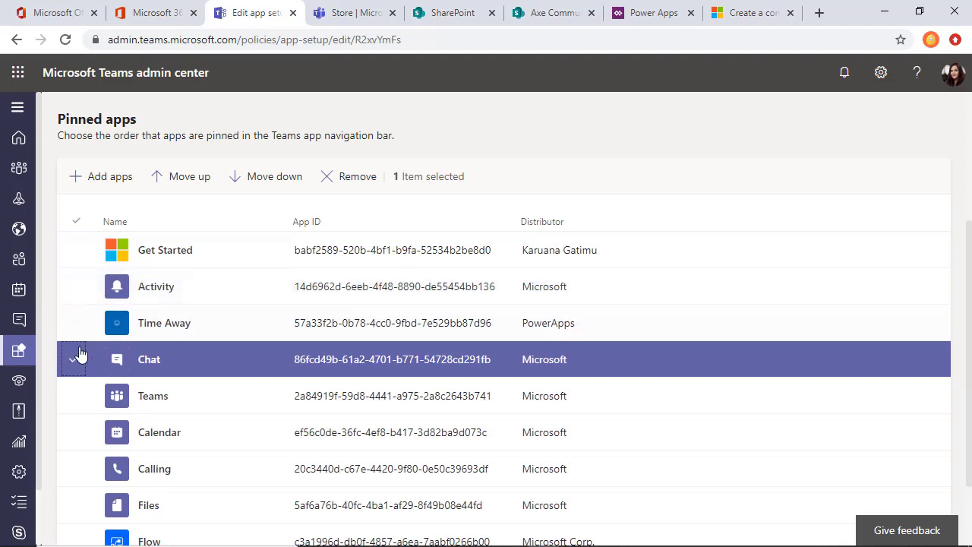
{"action": "scroll", "coordinate": [111, 520], "scroll_direction": "down", "scroll_amount": 2}
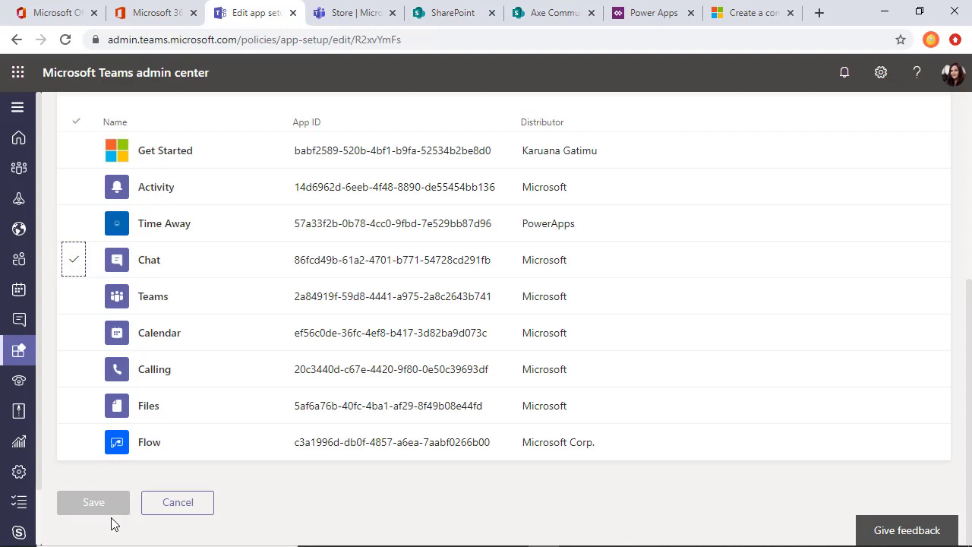
{"action": "scroll", "coordinate": [233, 368], "scroll_direction": "up", "scroll_amount": 5}
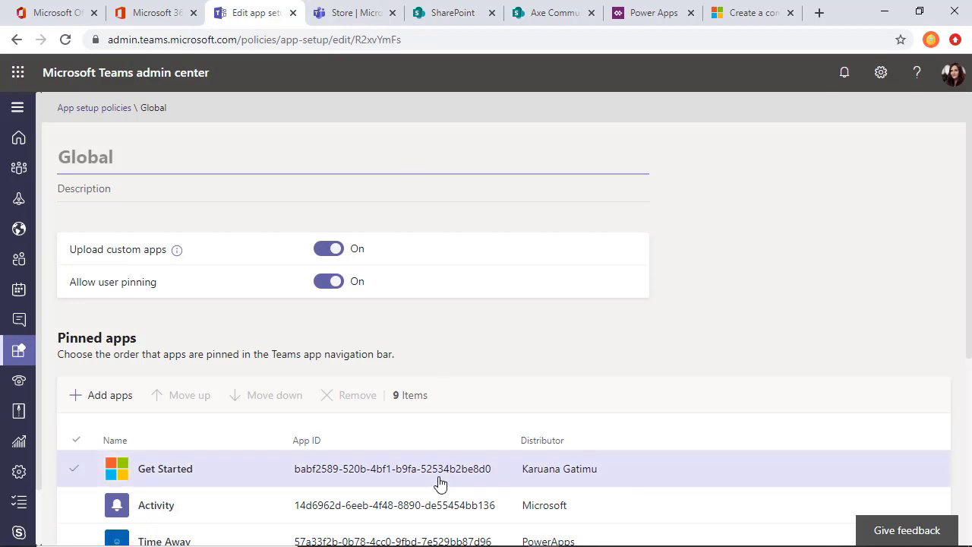
In the second user's Teams window, open Time Away from its pinned spot below Activity
{"action": "mouse_move", "coordinate": [478, 538]}
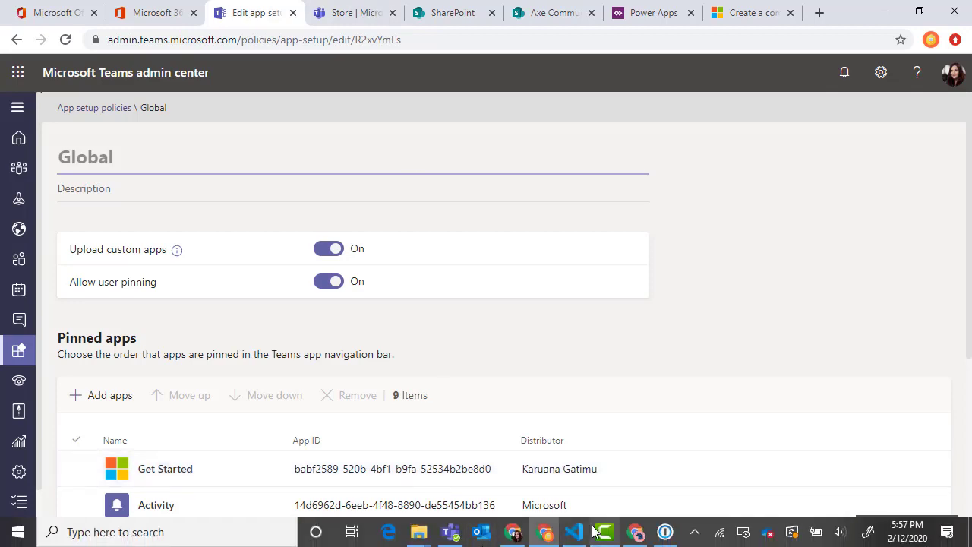
{"action": "mouse_move", "coordinate": [635, 533]}
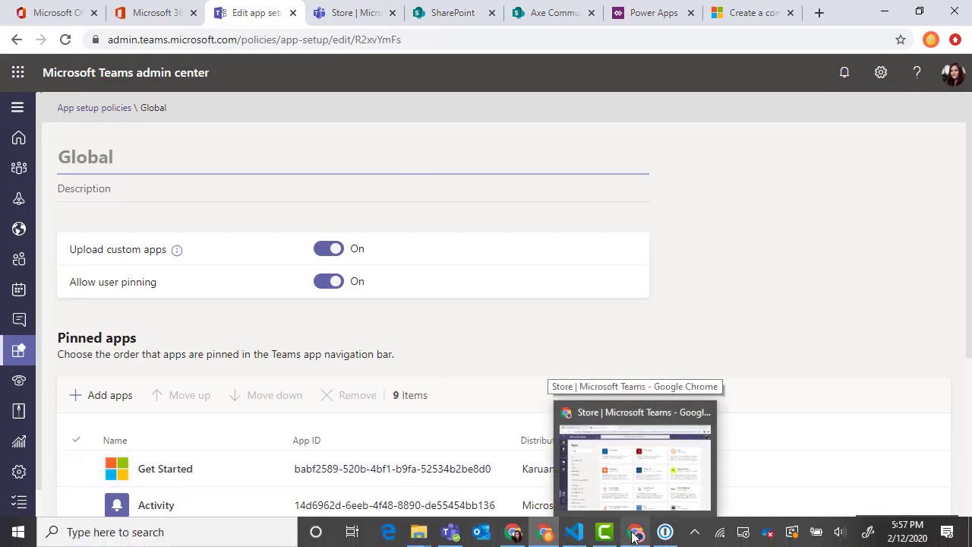
{"action": "left_click", "coordinate": [632, 456]}
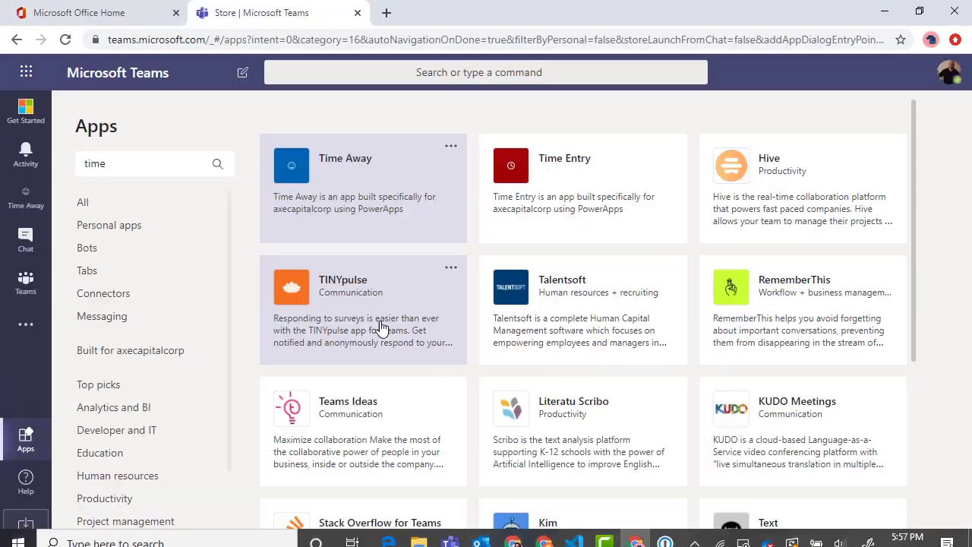
{"action": "left_click", "coordinate": [27, 199]}
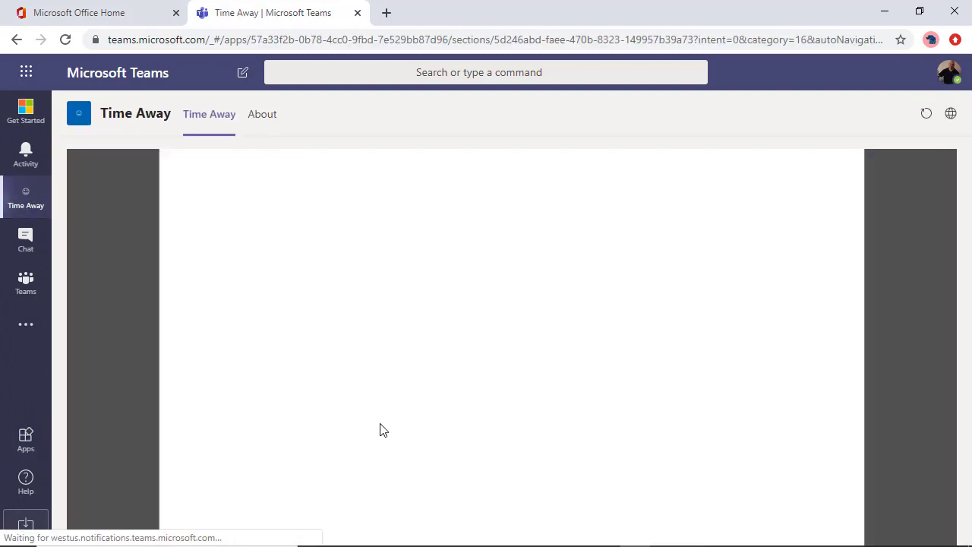